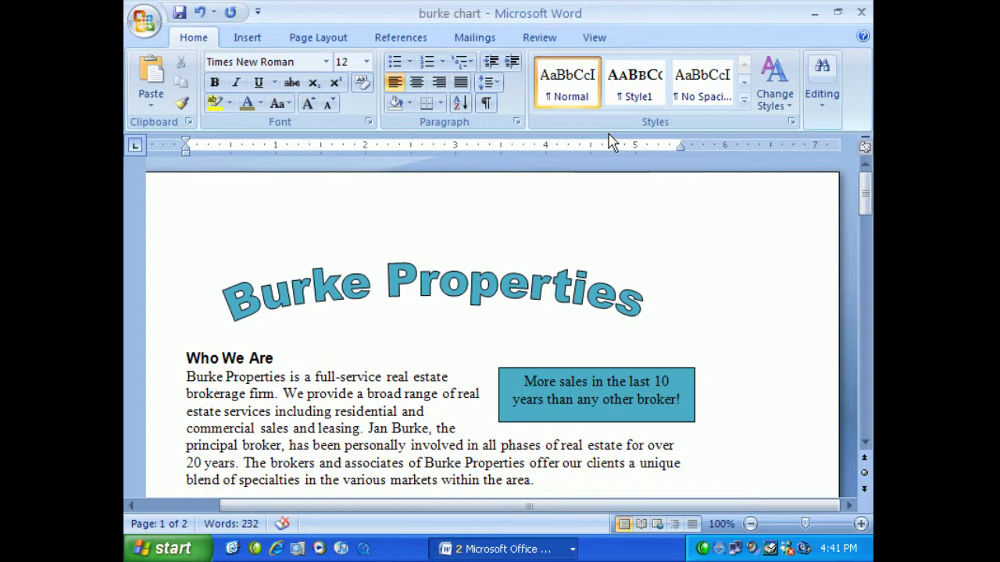
# Scroll down through the document to the We're Growing section on page 2
pyautogui.scroll(-15, 551, 167)
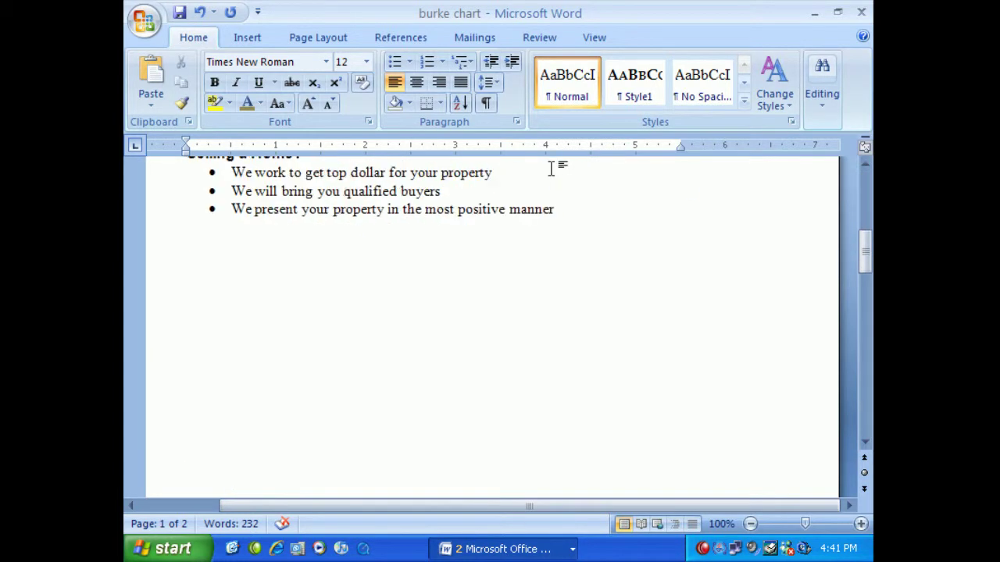
pyautogui.scroll(-5, 550, 167)
pyautogui.scroll(-10, 551, 167)
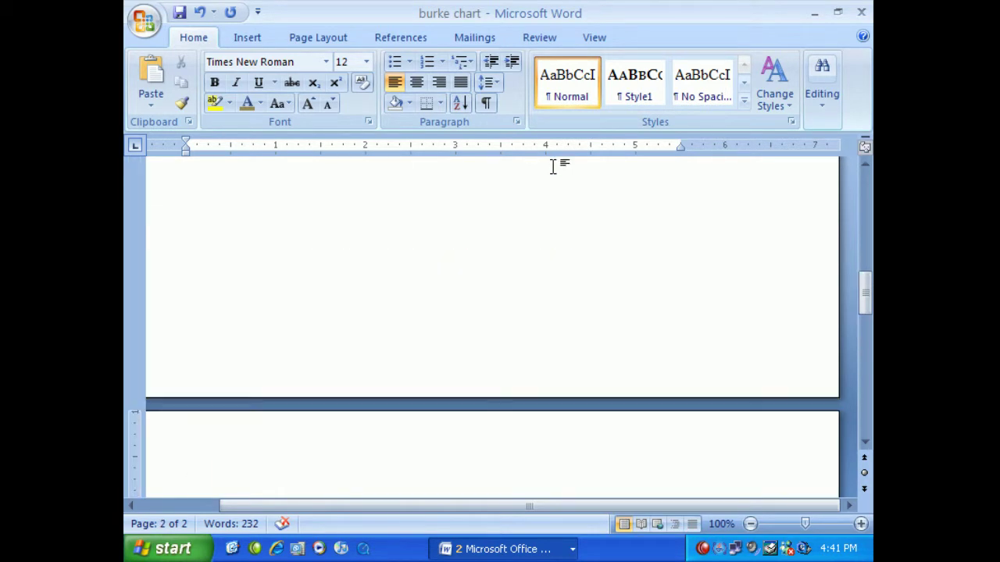
pyautogui.scroll(10, 552, 167)
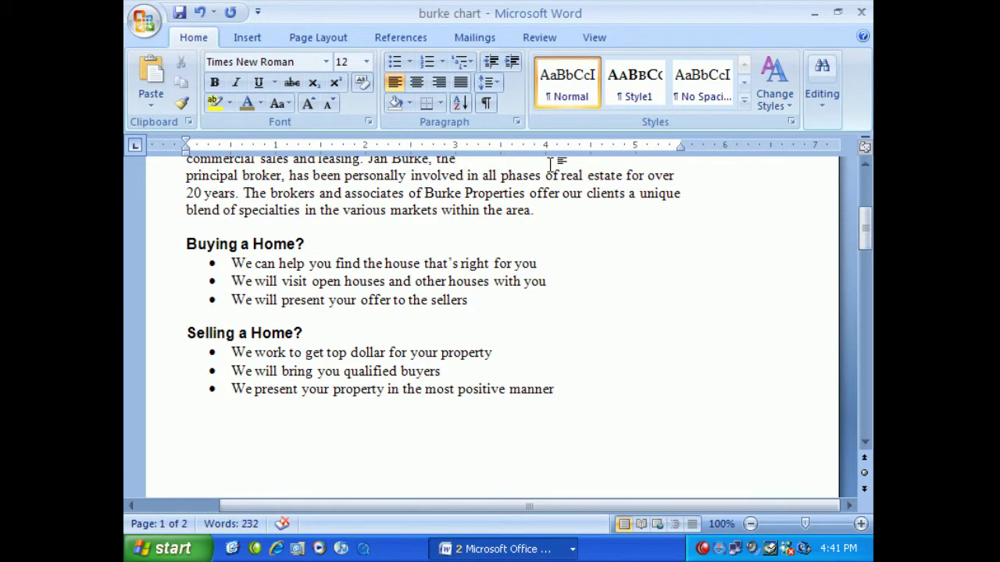
pyautogui.scroll(-3, 550, 164)
pyautogui.scroll(5, 550, 162)
pyautogui.scroll(-10, 550, 163)
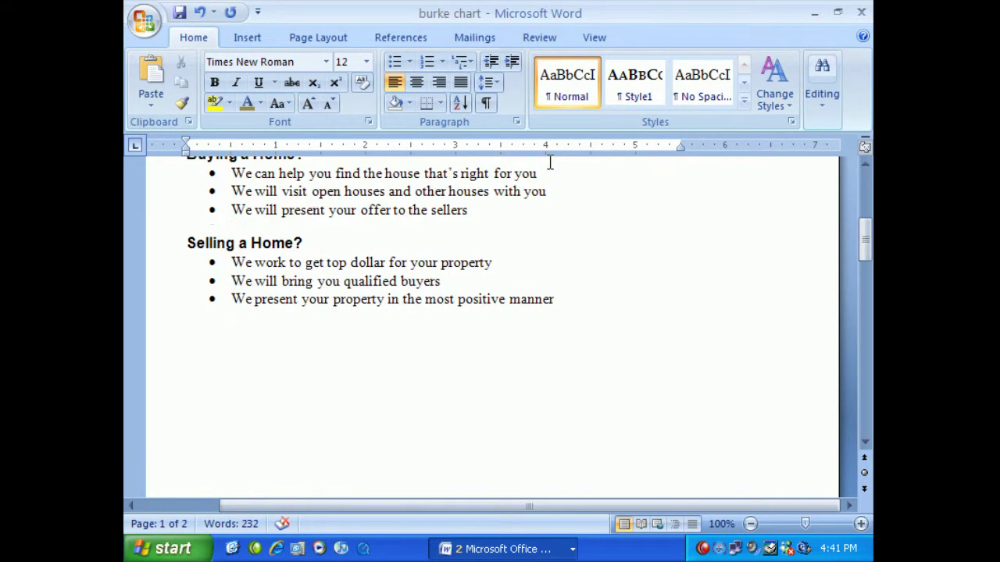
pyautogui.scroll(-4, 550, 163)
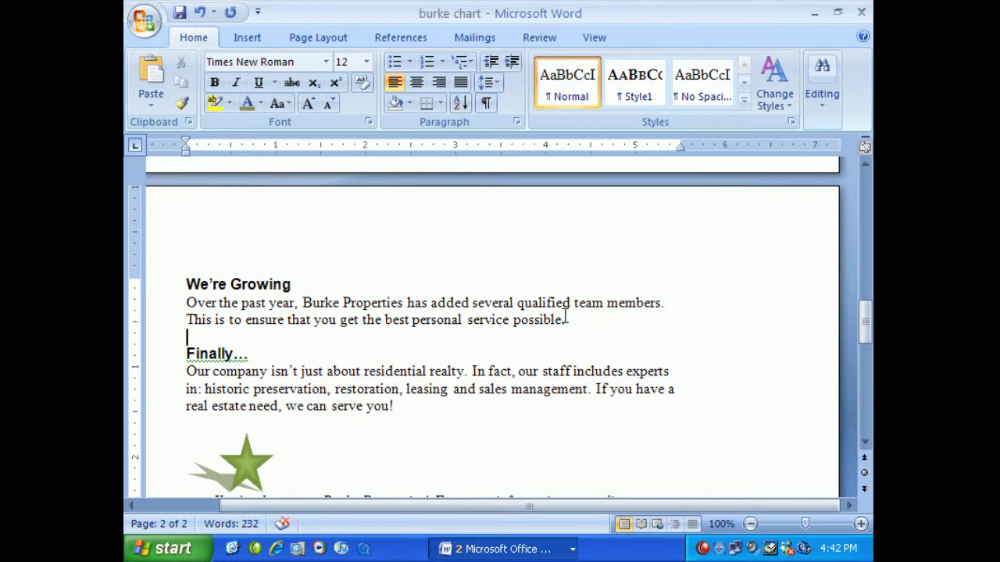
# Add a blank line after the We're Growing paragraph and open the SmartArt chooser there
pyautogui.press('Return')
pyautogui.press('Return')
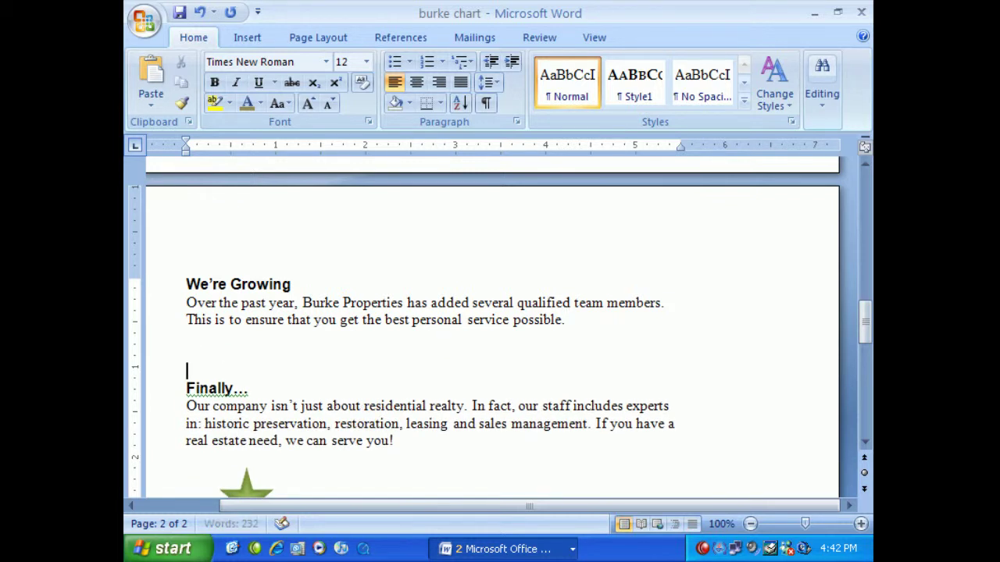
pyautogui.press('Up')
pyautogui.click(246, 39)
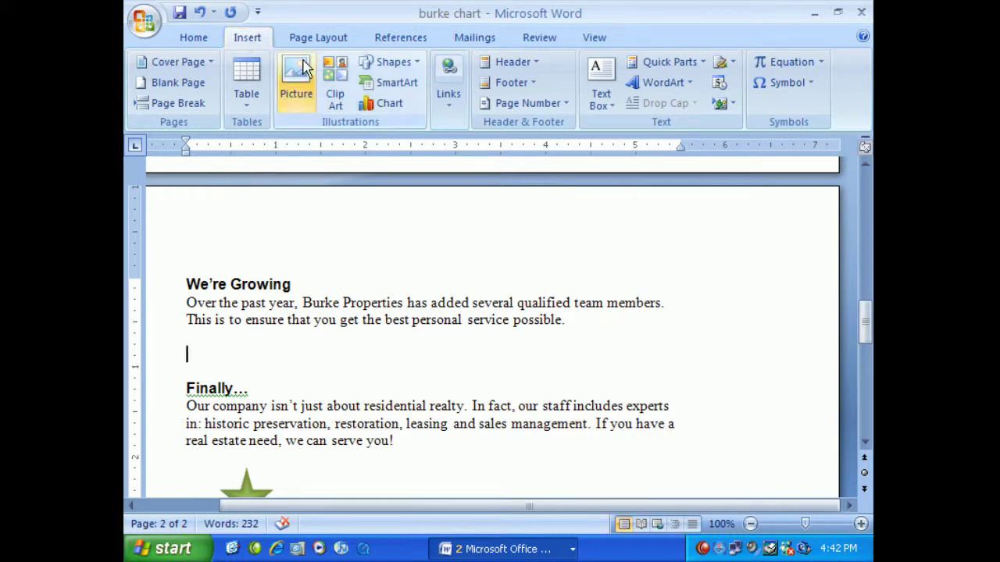
pyautogui.click(380, 86)
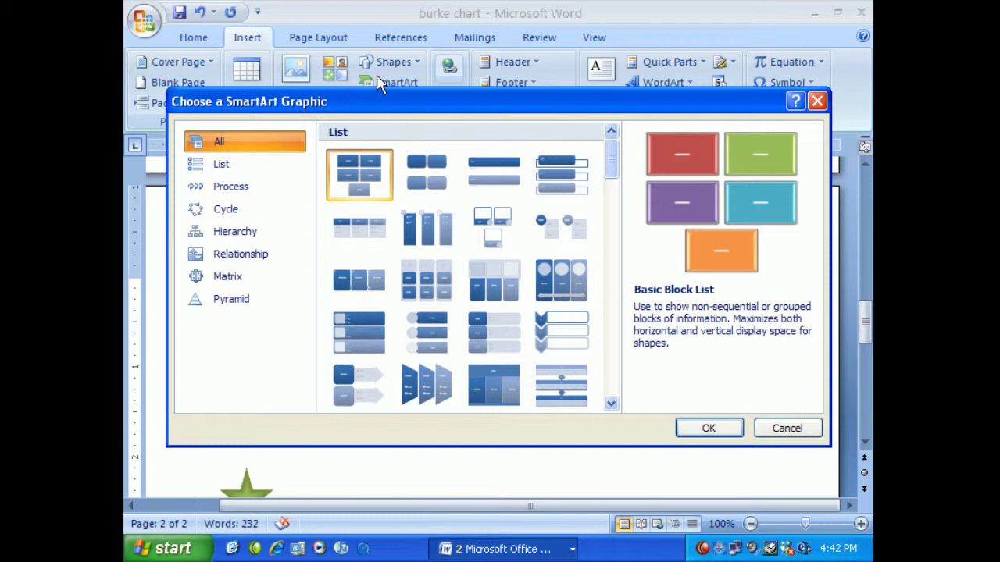
# Browse the List through Pyramid SmartArt categories, then insert the Hierarchy org chart layout
pyautogui.click(222, 166)
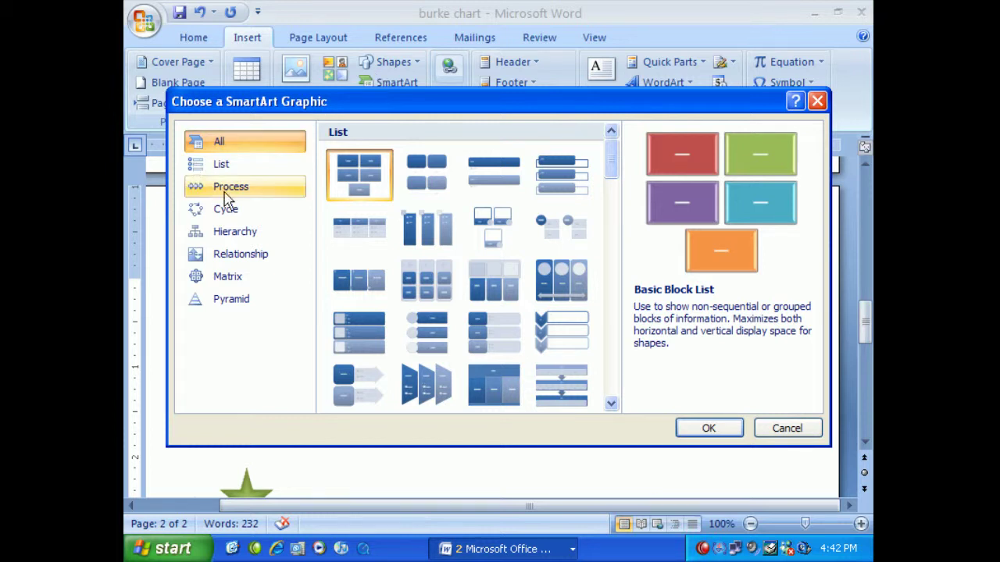
pyautogui.click(229, 189)
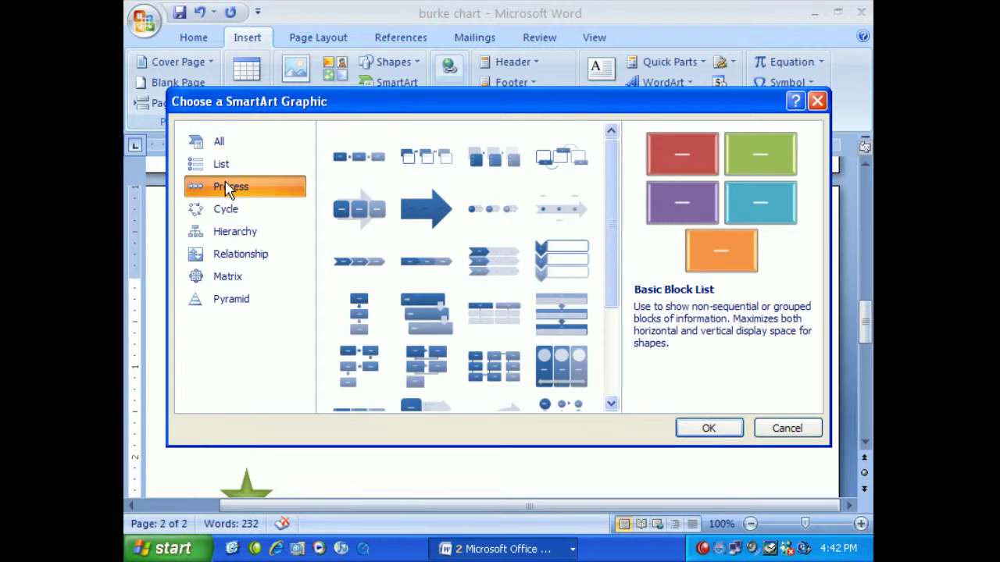
pyautogui.click(229, 219)
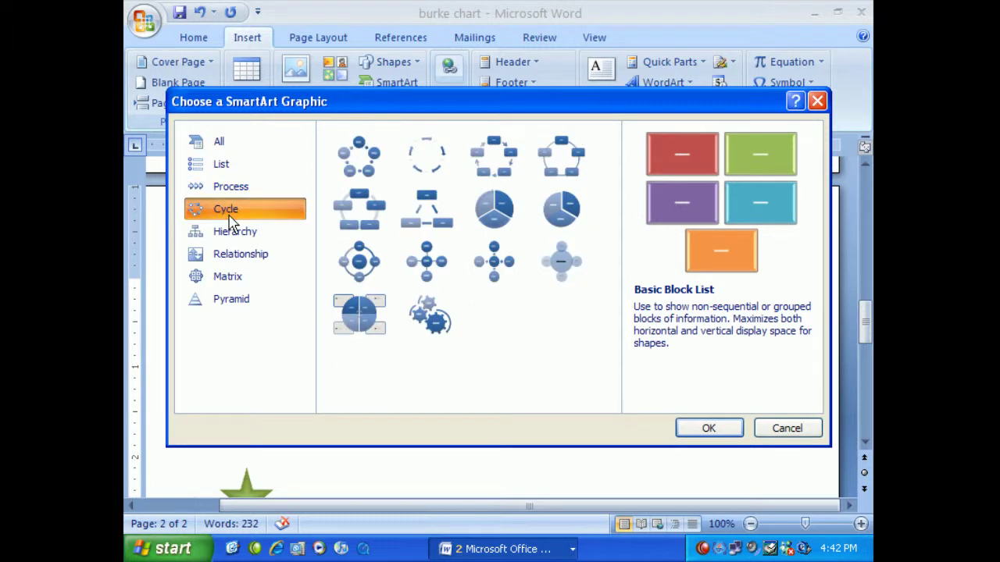
pyautogui.click(236, 238)
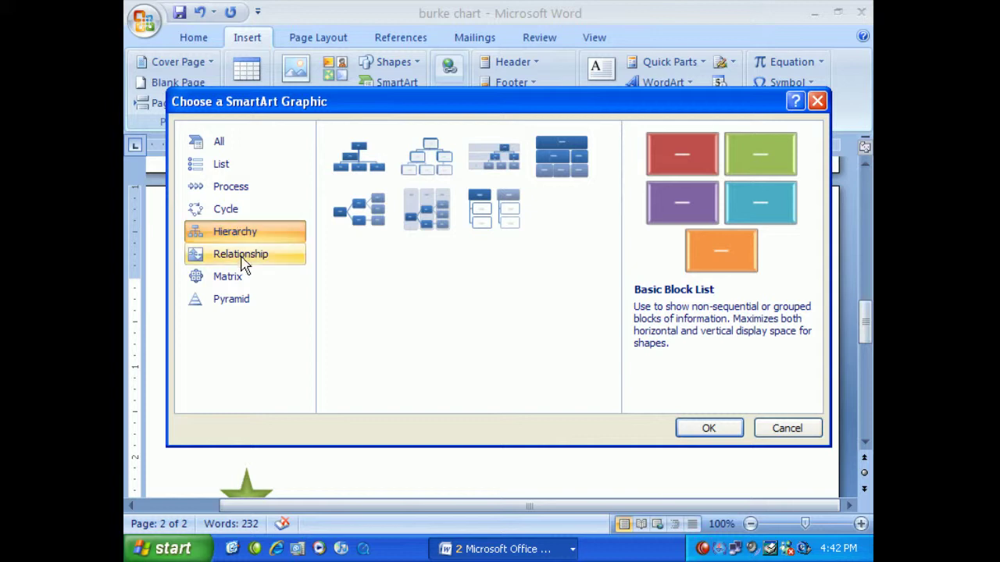
pyautogui.click(244, 261)
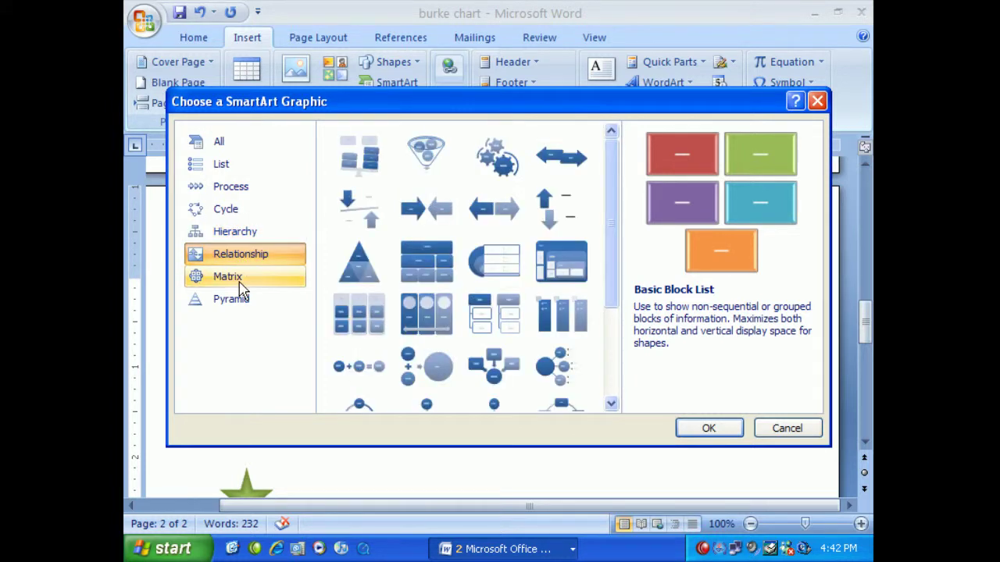
pyautogui.click(237, 278)
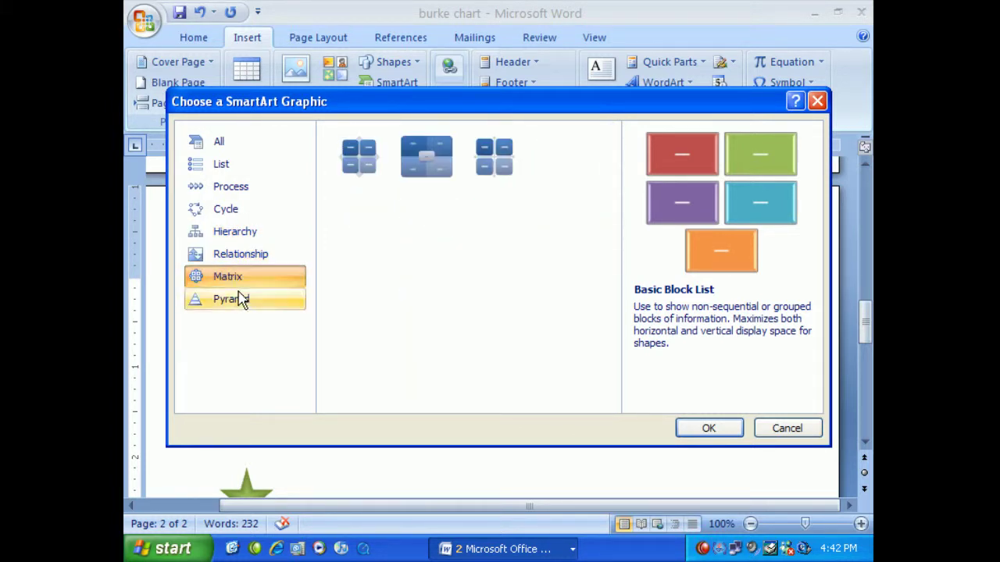
pyautogui.click(240, 298)
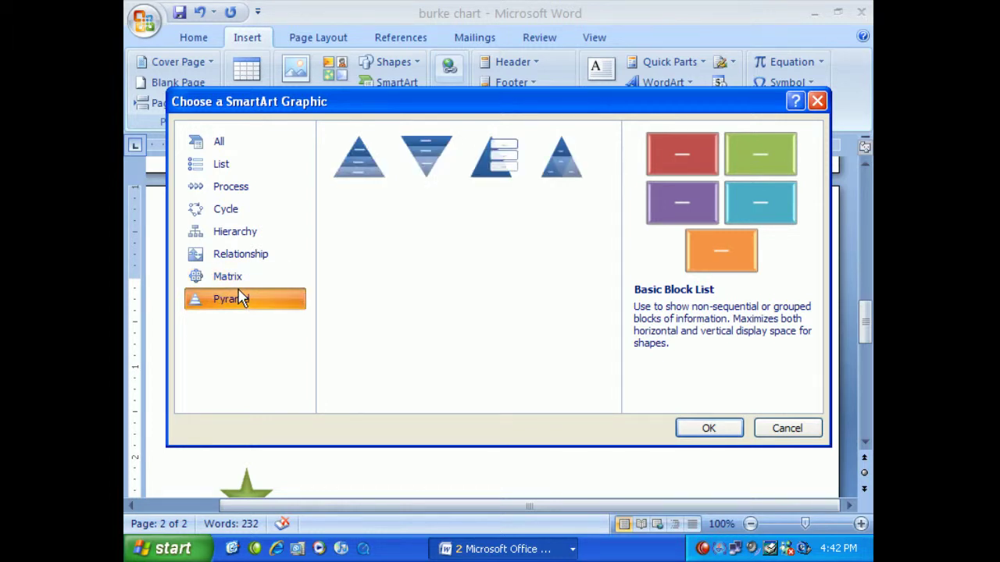
pyautogui.click(249, 234)
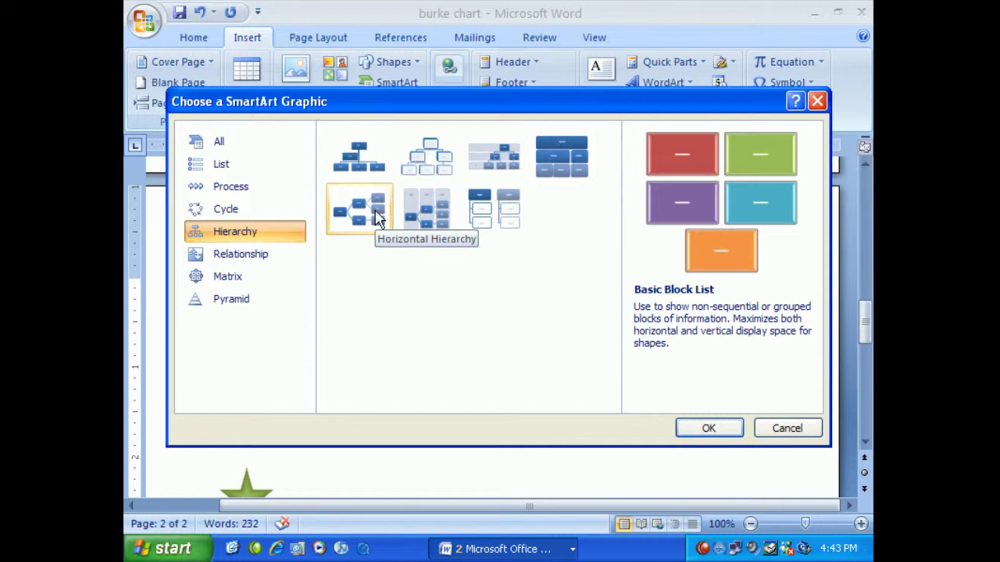
pyautogui.doubleClick(428, 160)
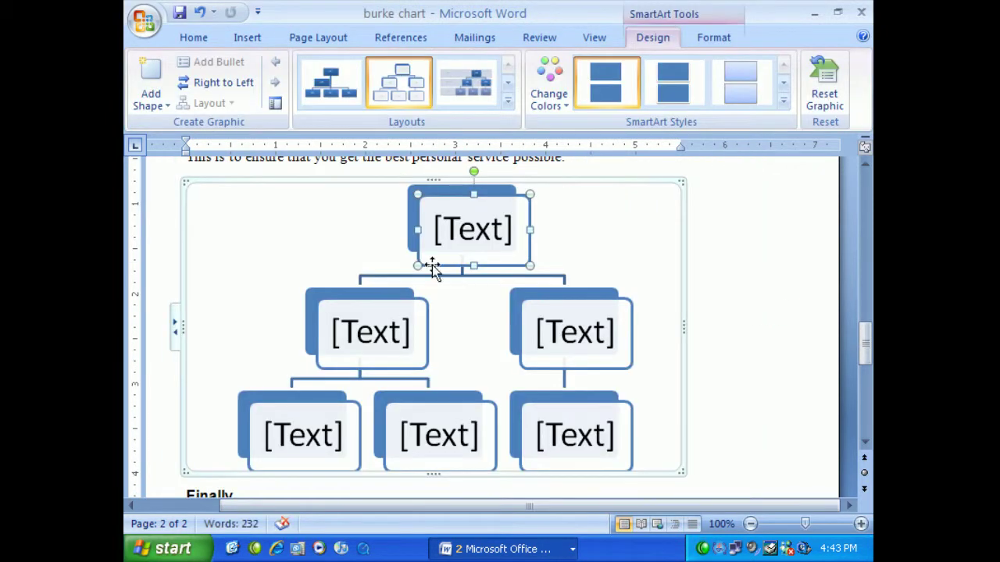
# Bring the new six-box Hierarchy chart into view and select its top box
pyautogui.scroll(1, 574, 271)
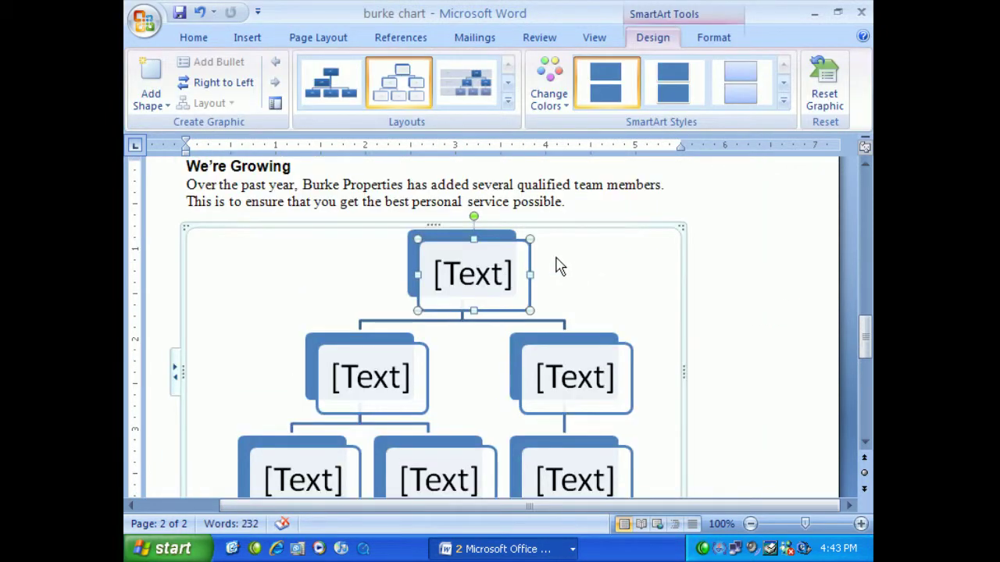
pyautogui.scroll(-3, 614, 312)
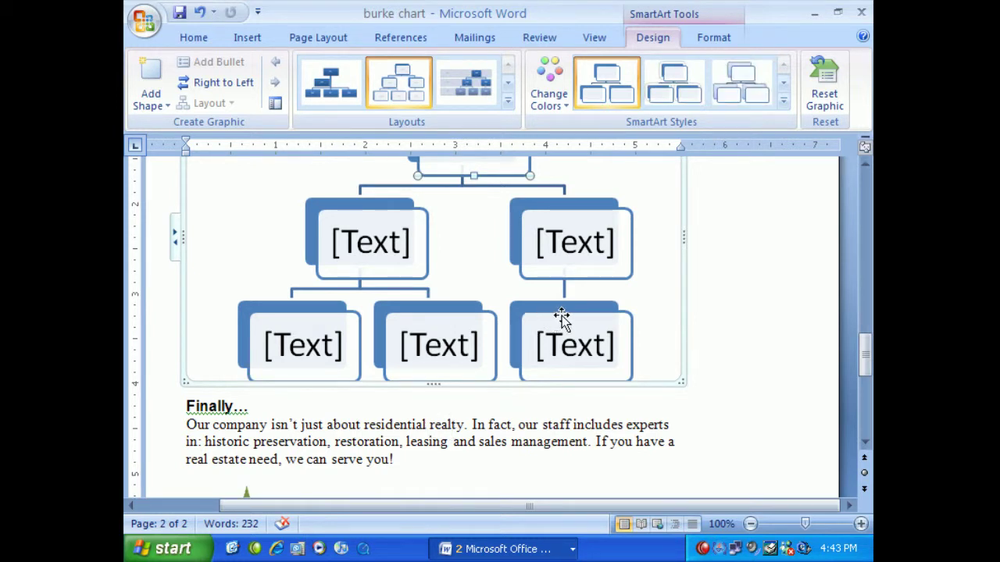
pyautogui.scroll(3, 541, 275)
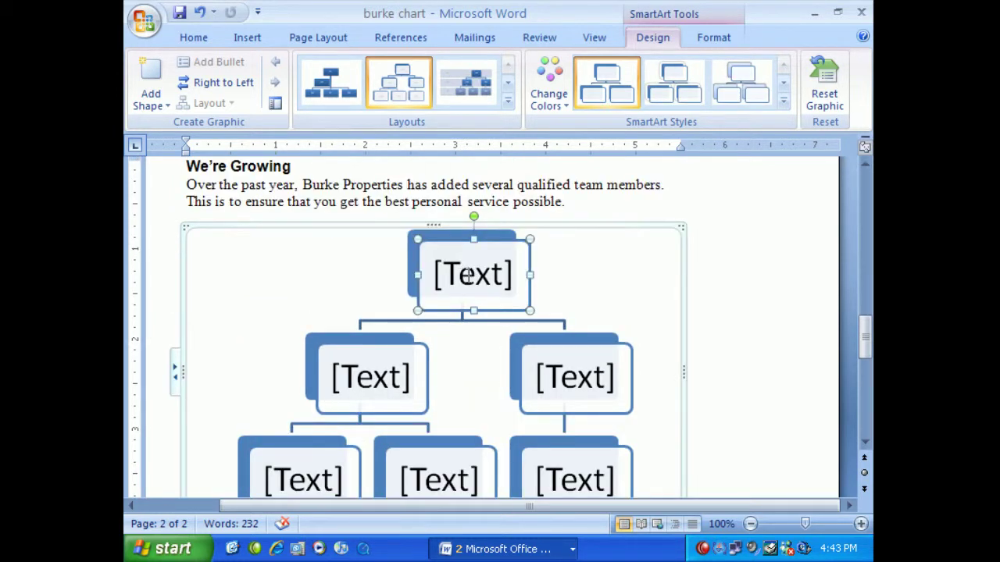
pyautogui.click(470, 277)
# Fill the top box with the company head's name and President on a second line
pyautogui.doubleClick(469, 277)
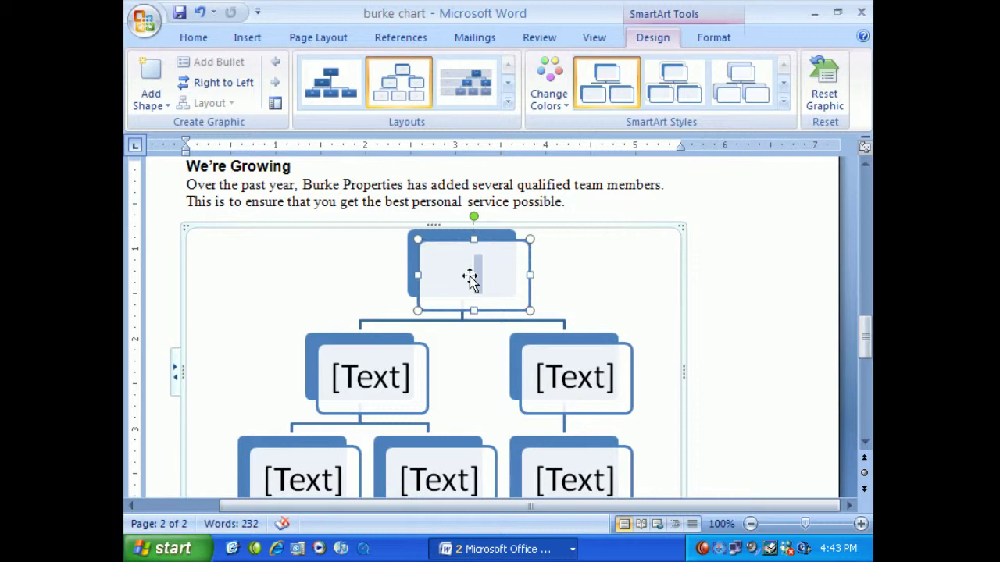
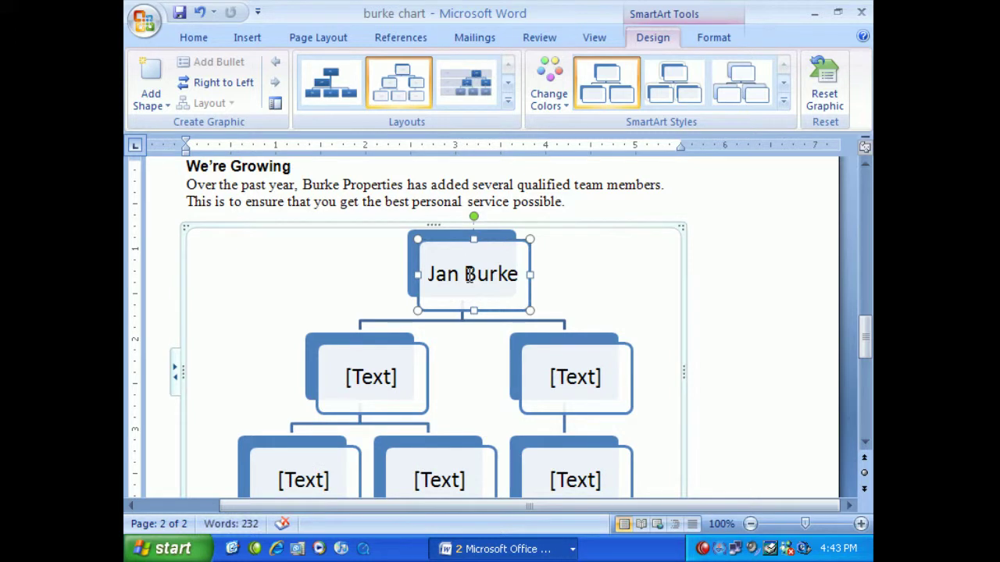
pyautogui.press('Return')
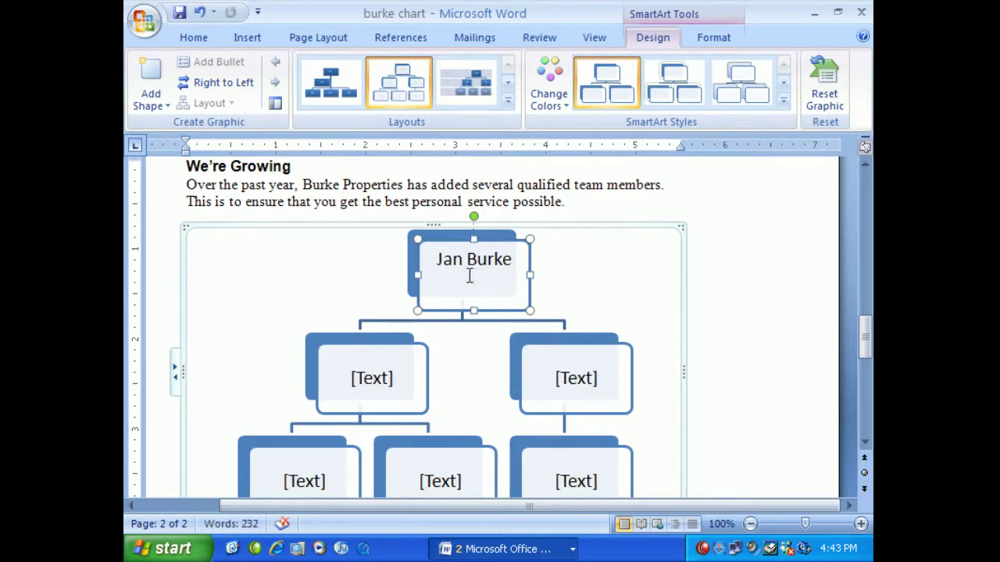
pyautogui.write('President')
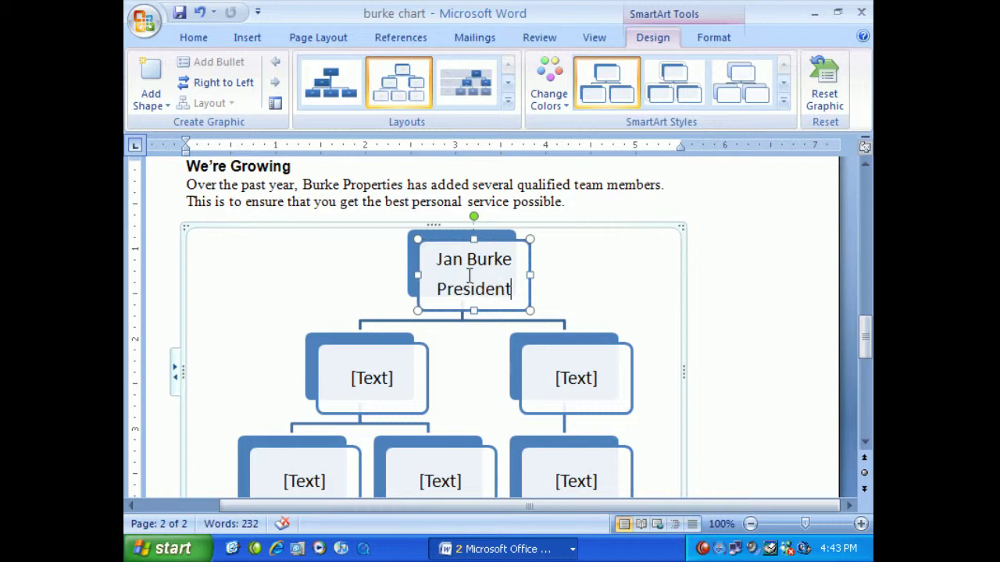
# Fill the left second-level box with the assistant's name and the title Realtor Assistant
pyautogui.click(393, 378)
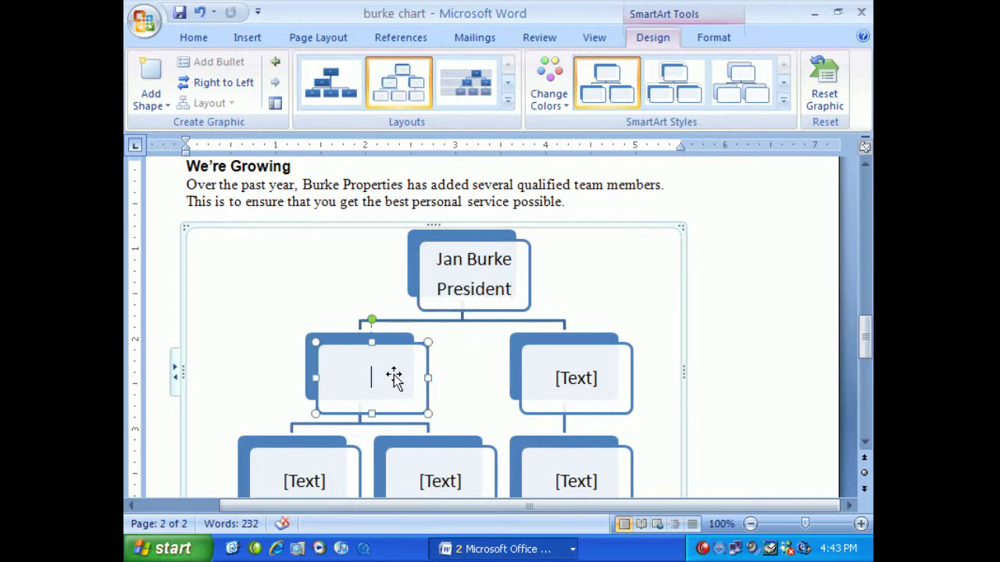
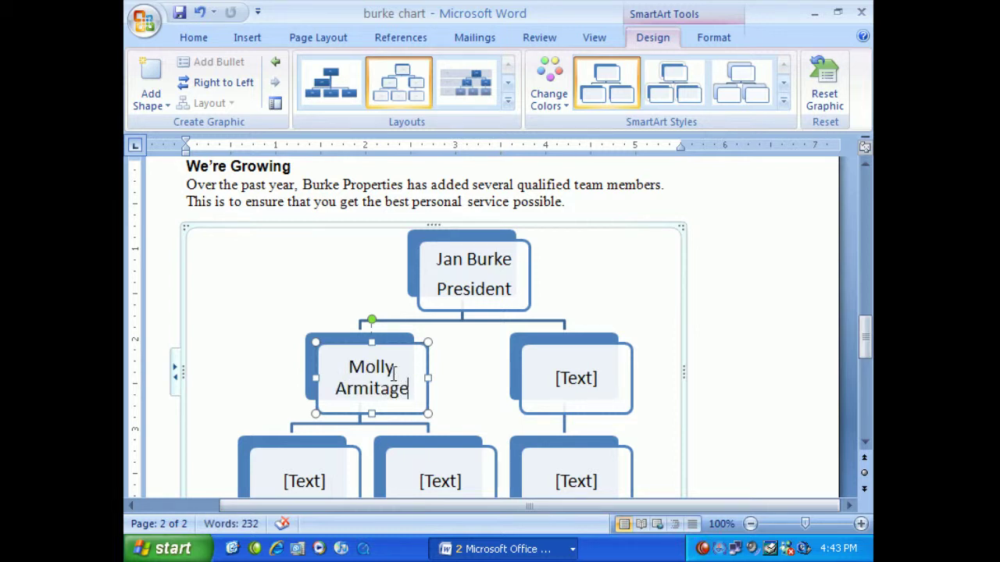
pyautogui.press('Return')
pyautogui.write('Real')
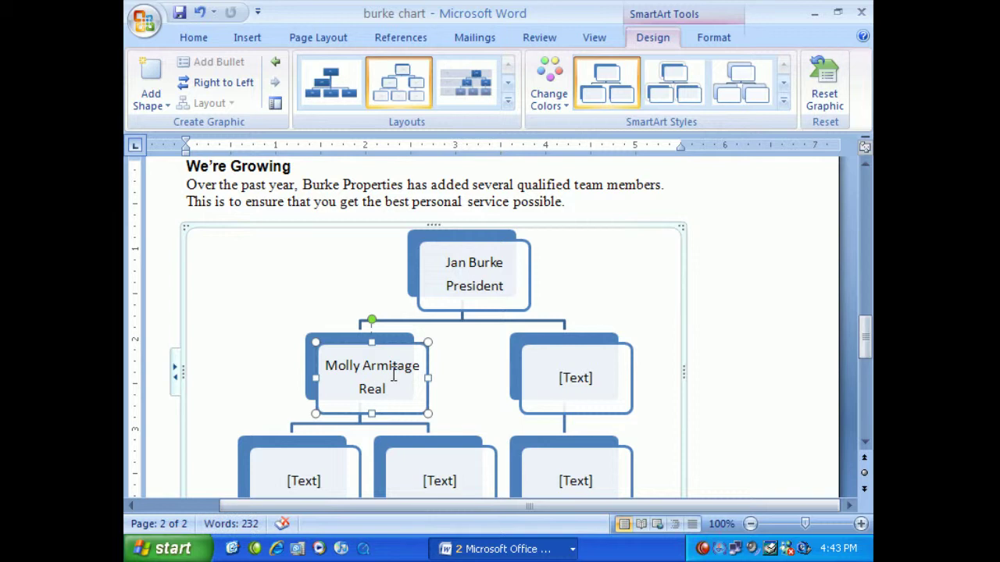
pyautogui.write('tor Ass')
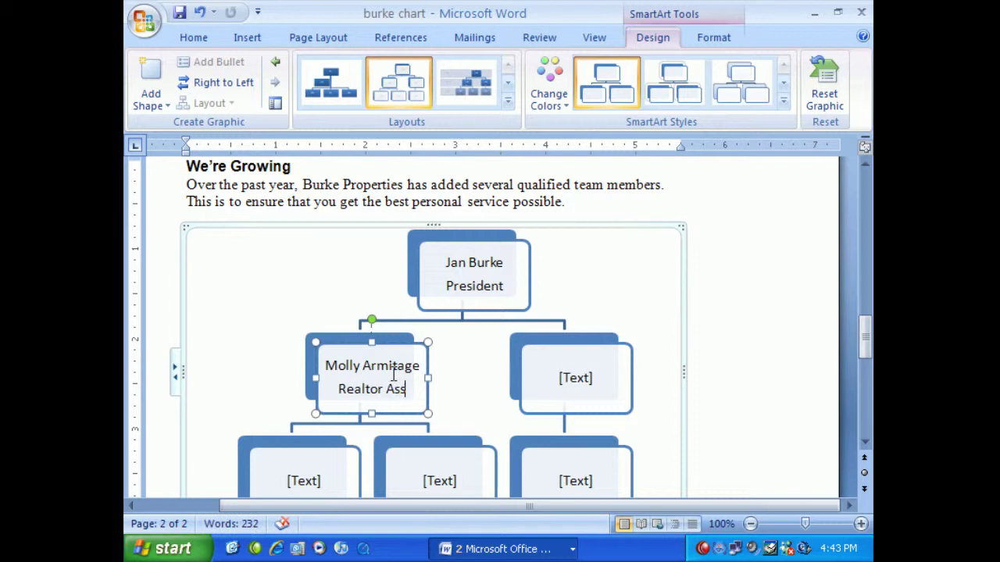
pyautogui.write('istant')
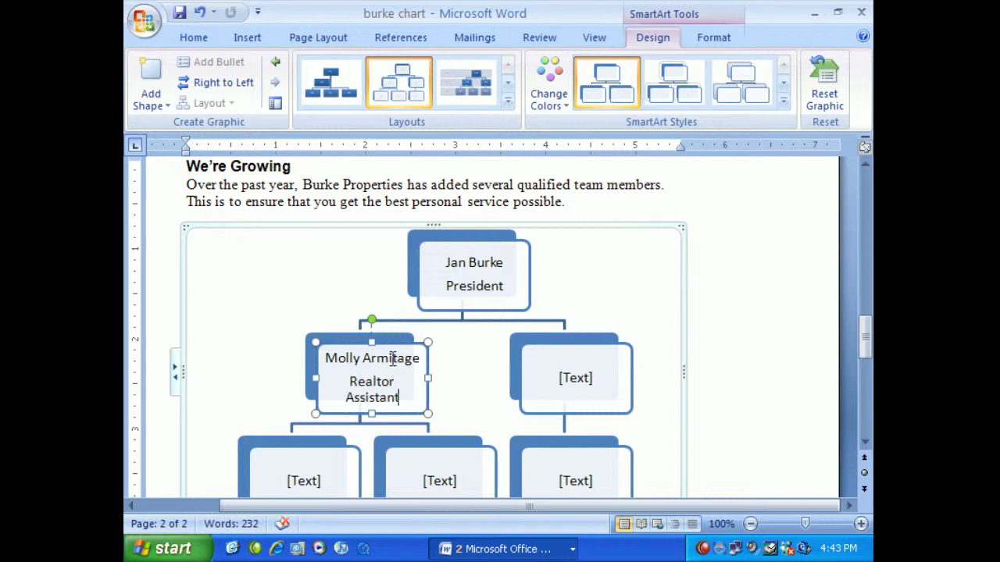
pyautogui.click(472, 402)
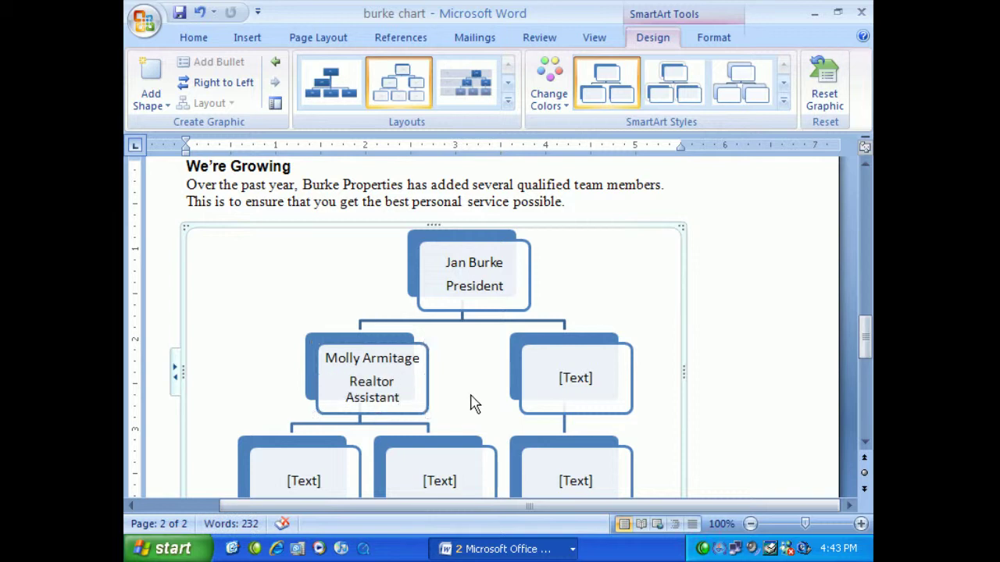
pyautogui.click(549, 362)
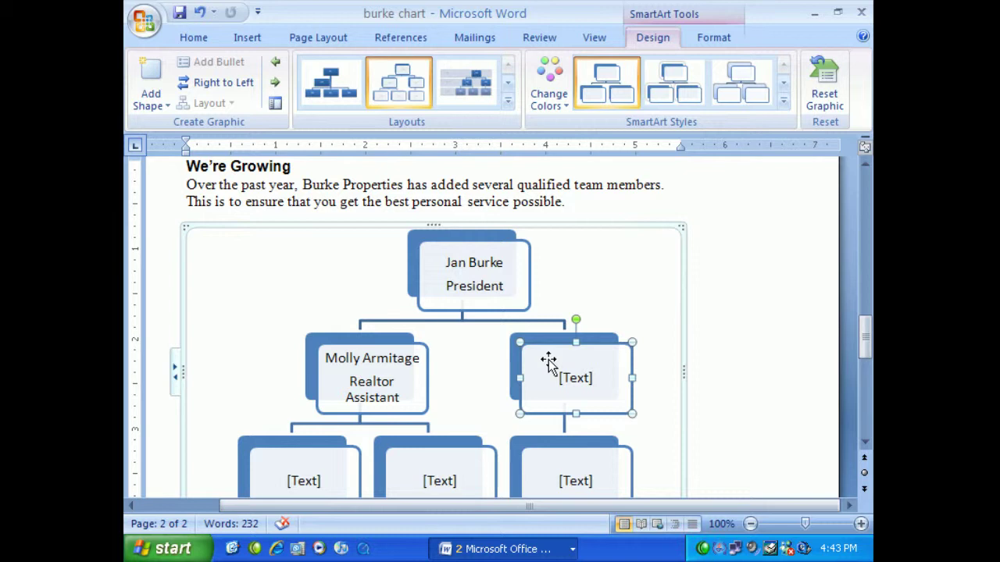
# Delete the empty right-hand box and the blank box beneath it
pyautogui.press('Delete')
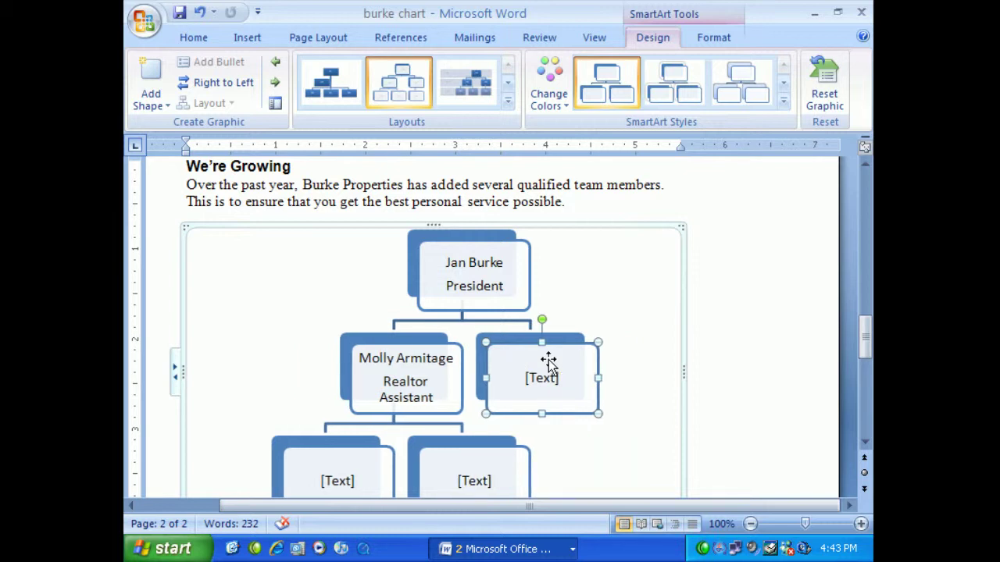
pyautogui.press('Delete')
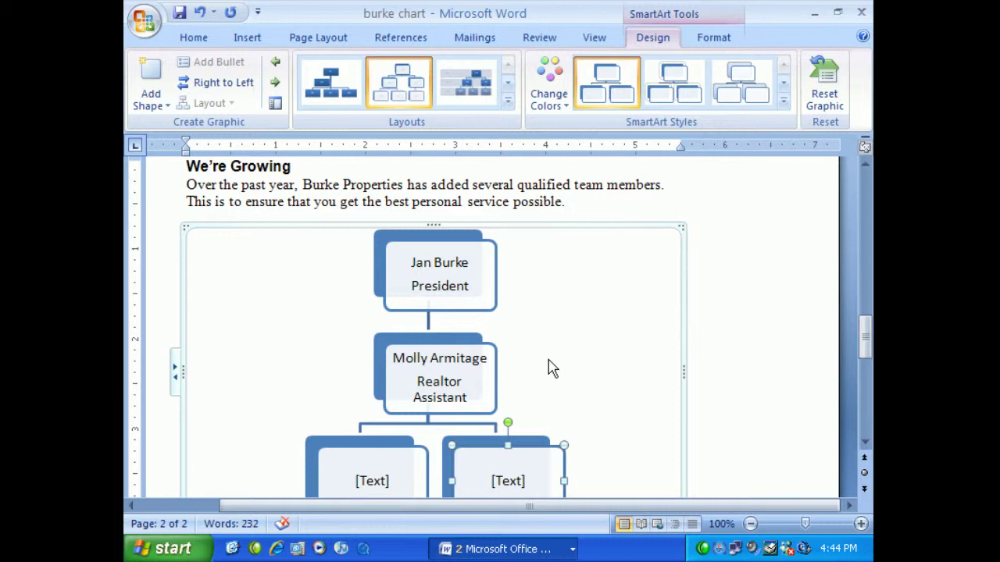
# Enter the first realtor's name and Realtor in the left box, fixing a capital-letter typo
pyautogui.scroll(-3, 546, 355)
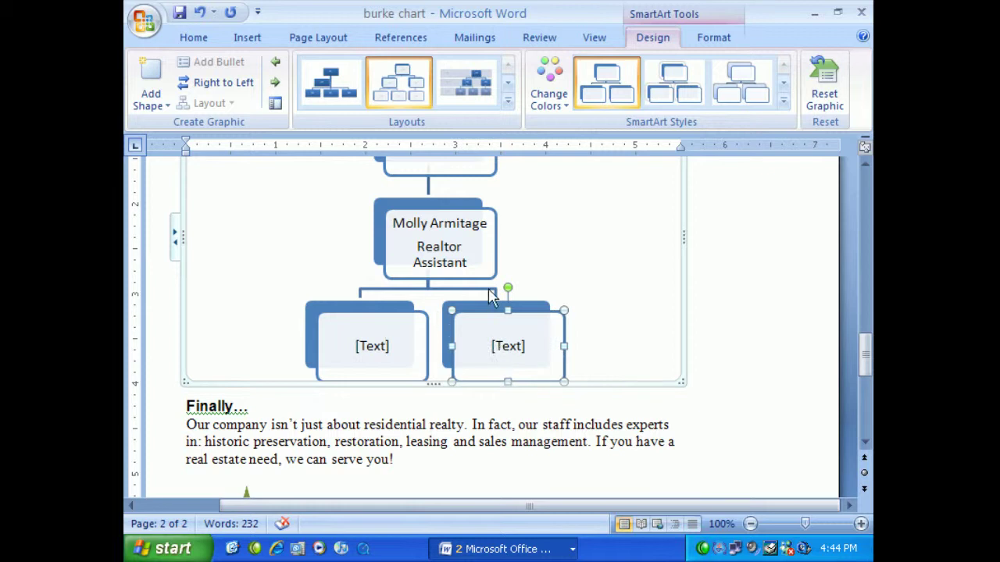
pyautogui.click(376, 342)
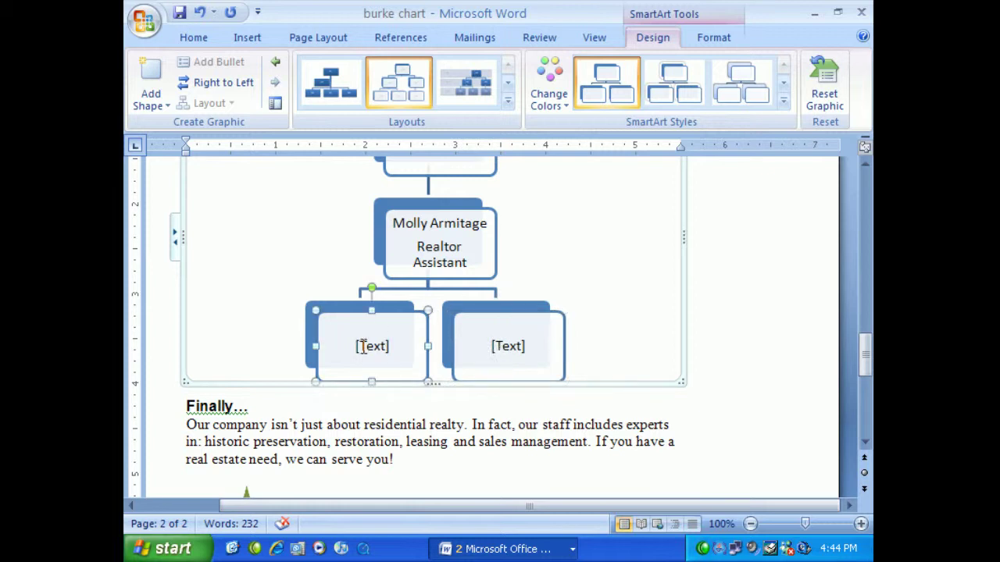
pyautogui.click(363, 346)
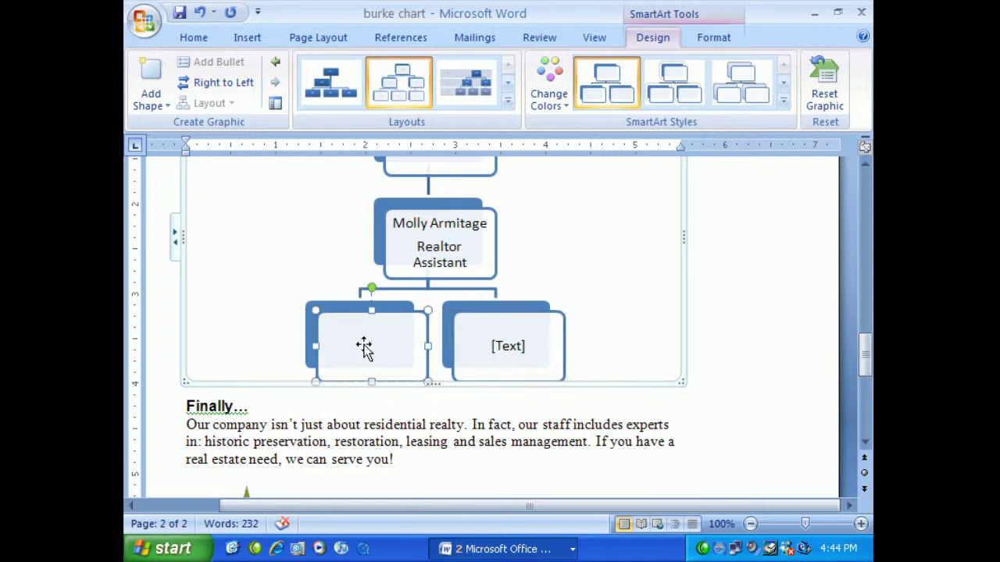
pyautogui.press('Return')
pyautogui.write('Realtor')
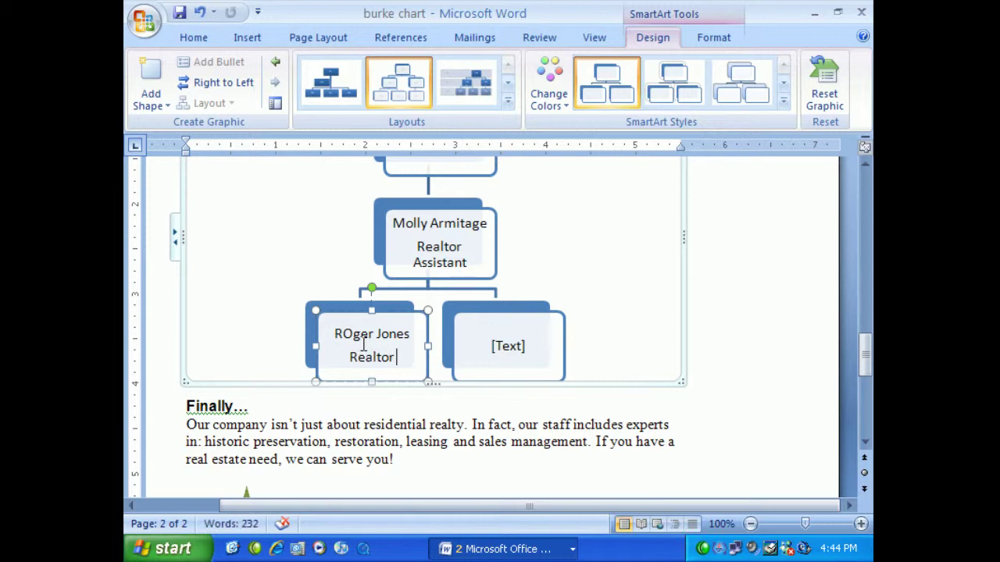
pyautogui.click(350, 336)
pyautogui.press('BackSpace')
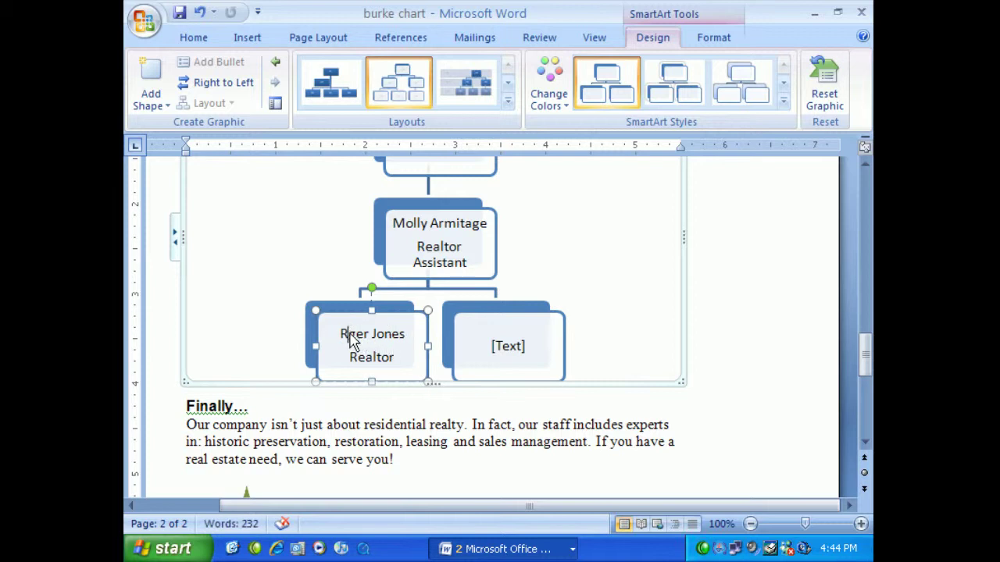
pyautogui.write('o')
# Enter the second realtor's name and Realtor in the right box under the assistant
pyautogui.click(519, 353)
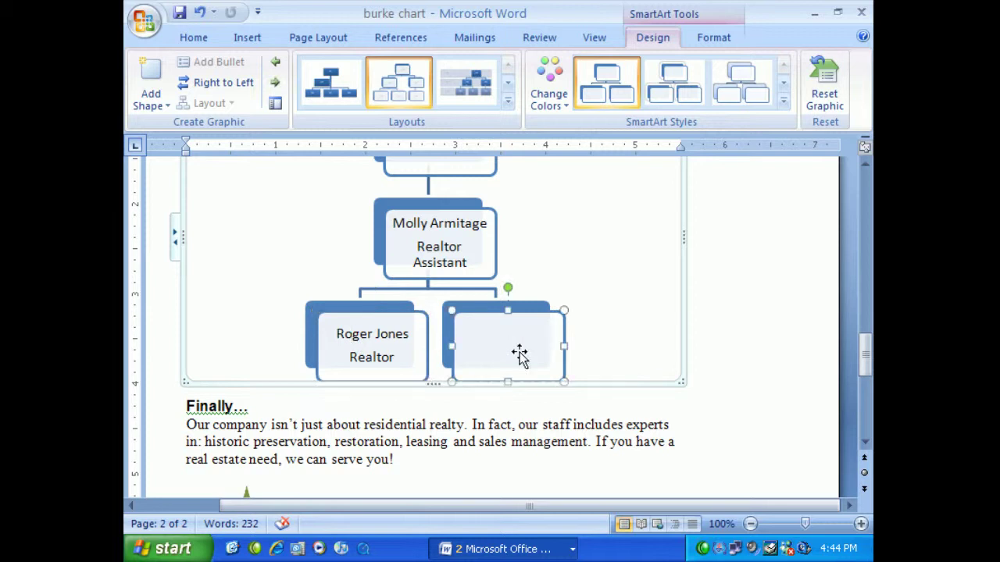
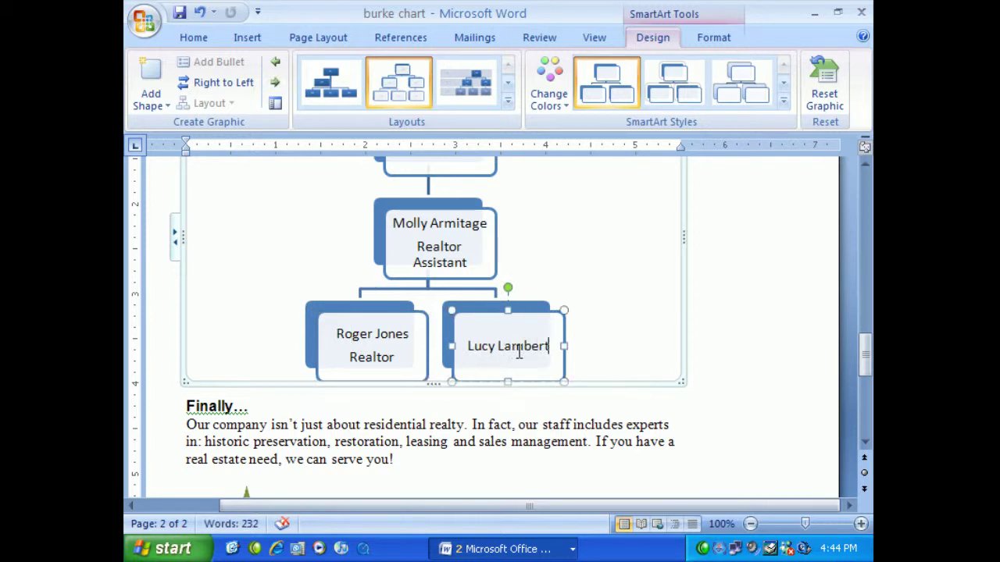
pyautogui.press('Return')
pyautogui.write('Realtor')
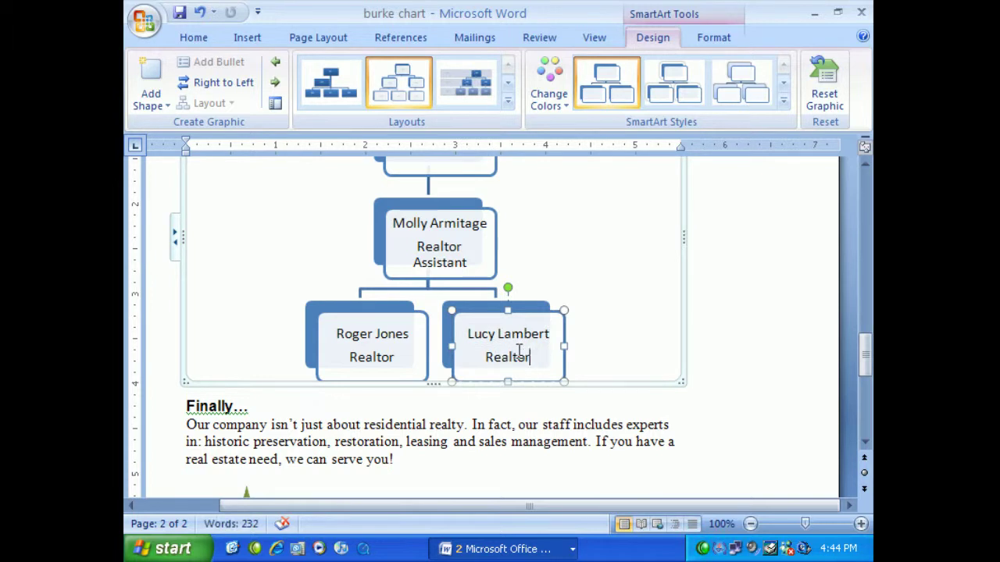
pyautogui.rightClick(509, 289)
# Add a shape after the second realtor's box and type the third realtor's name in it
pyautogui.click(505, 325)
pyautogui.rightClick(505, 323)
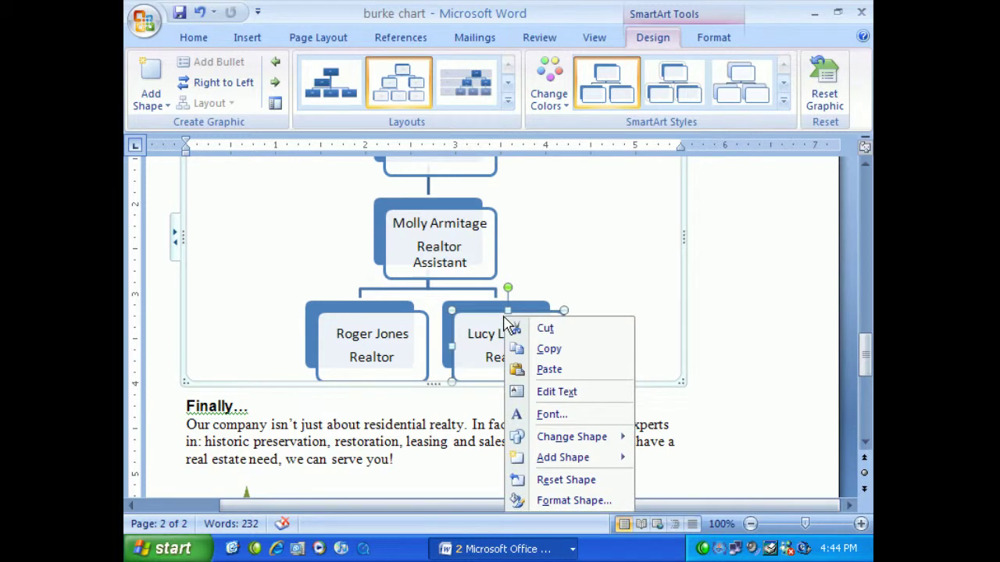
pyautogui.moveTo(559, 462)
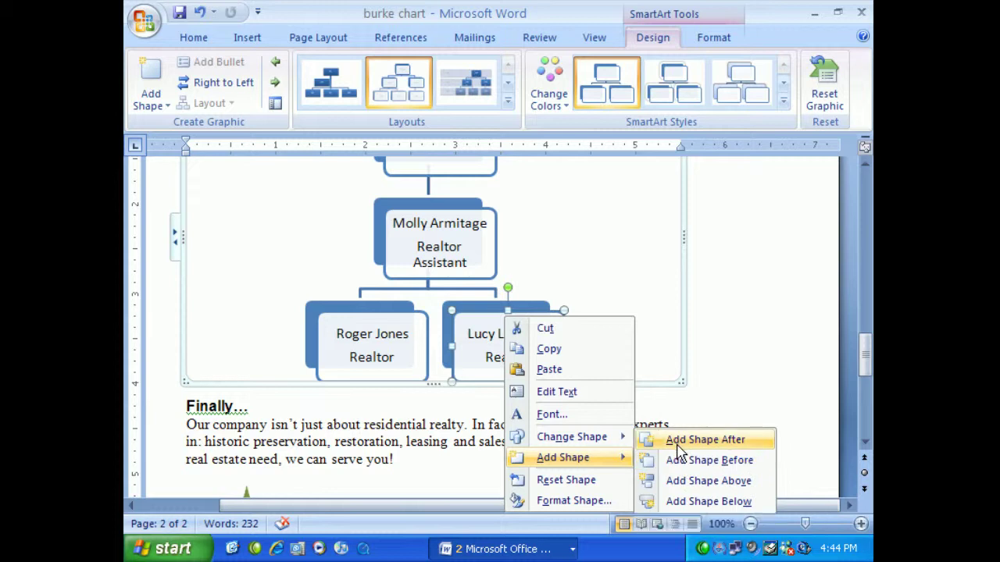
pyautogui.click(678, 445)
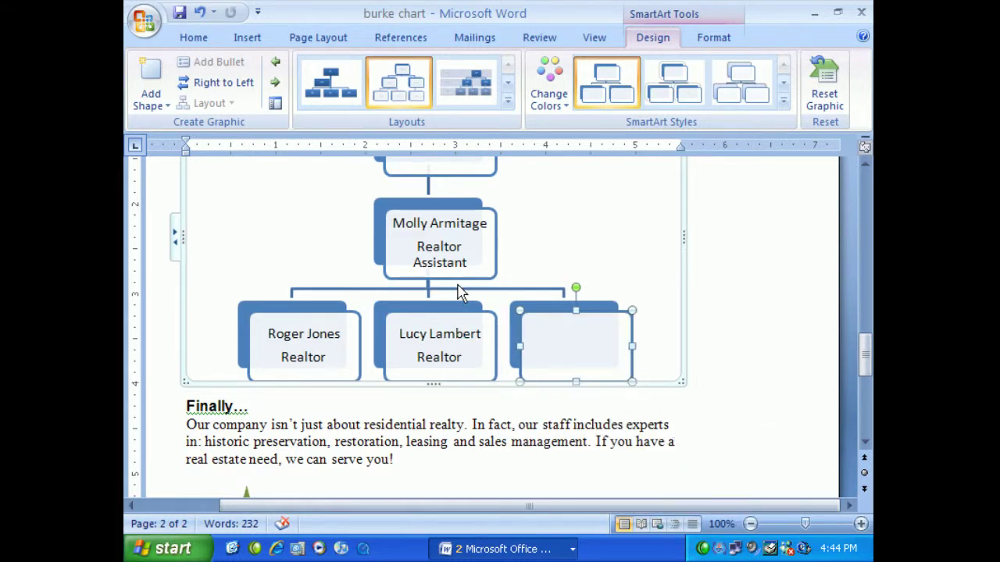
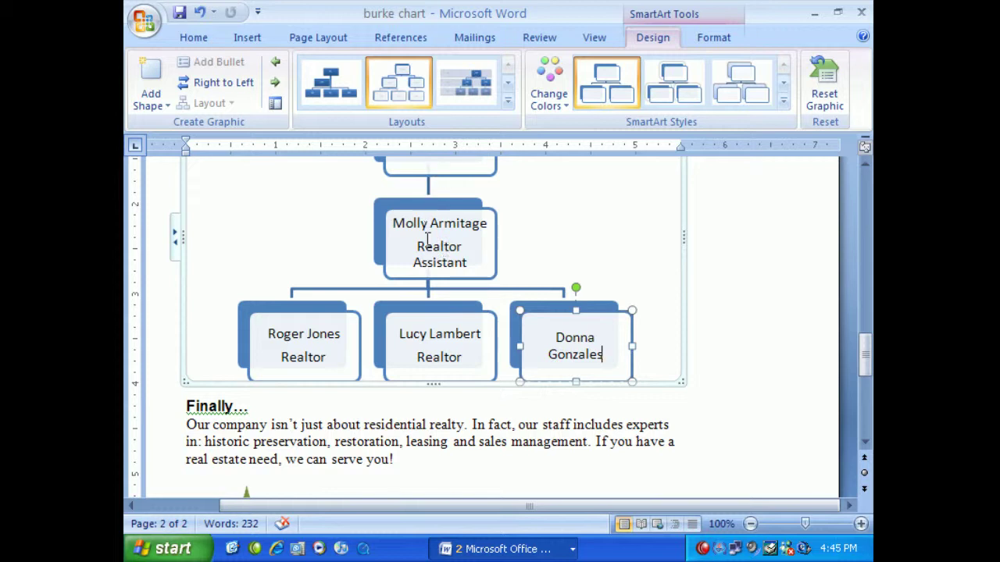
pyautogui.click(424, 206)
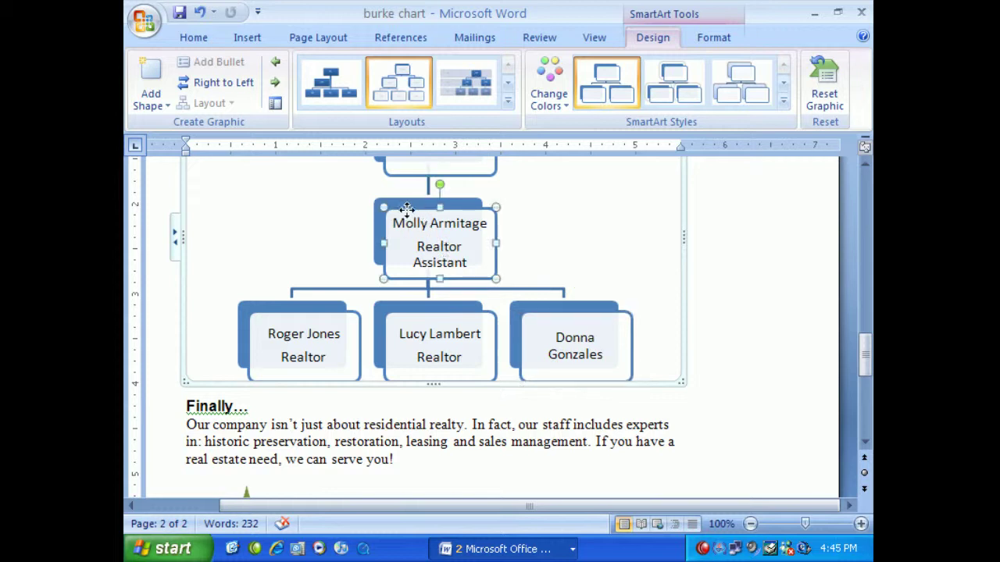
pyautogui.moveTo(407, 209); pyautogui.dragTo(301, 193)
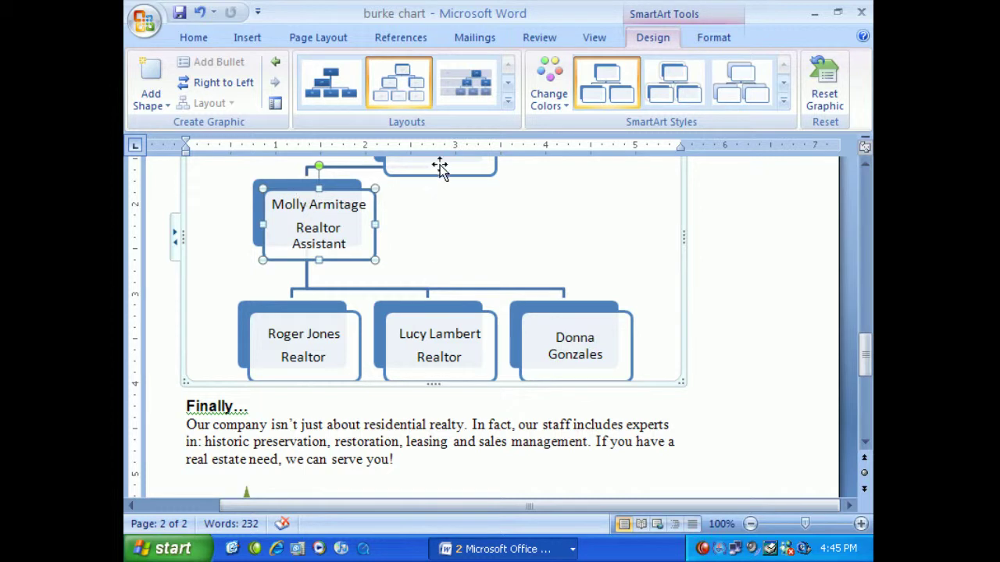
pyautogui.moveTo(440, 164); pyautogui.dragTo(439, 249)
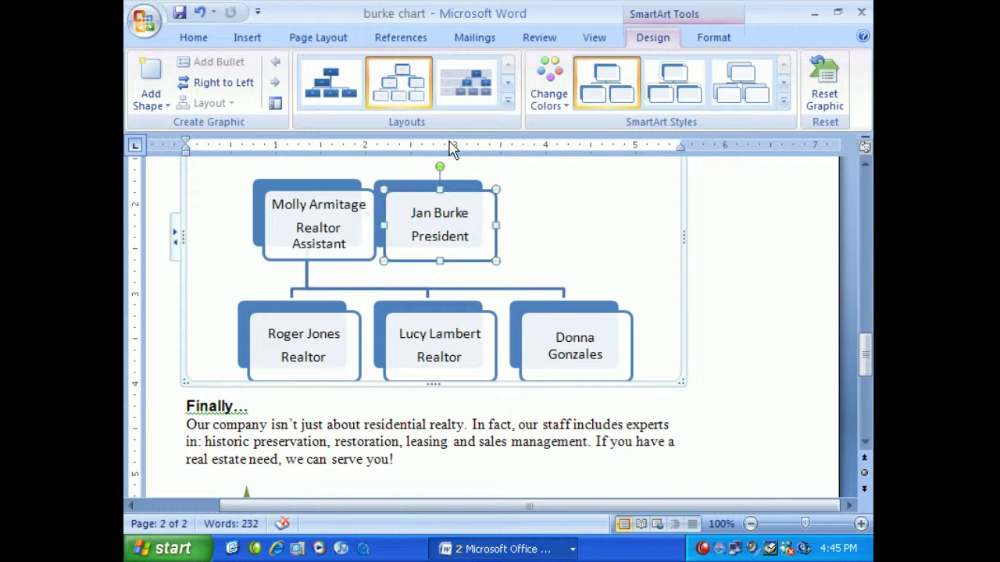
pyautogui.click(200, 14)
pyautogui.click(200, 14)
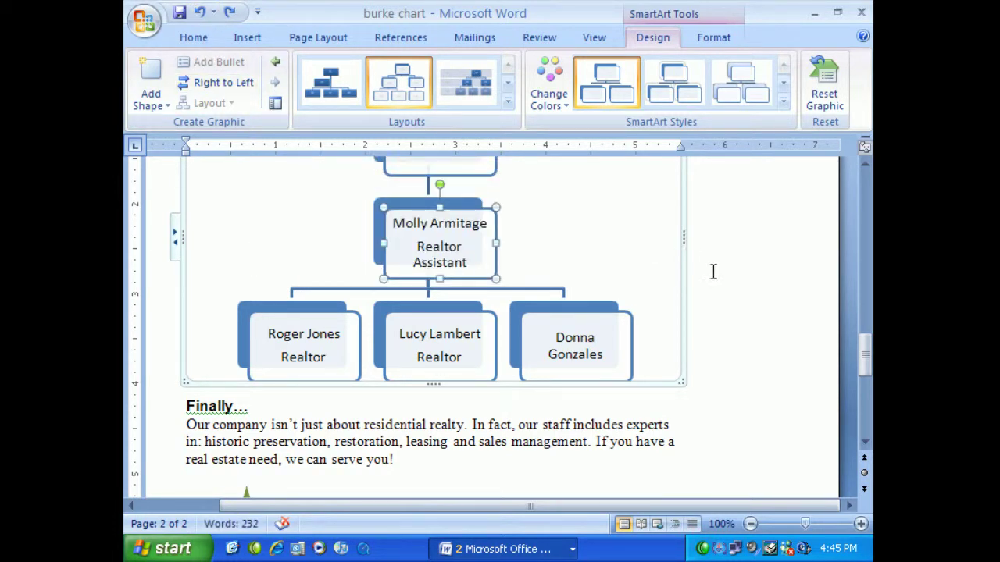
# Deselect the chart and view the finished org chart beneath the We're Growing paragraph
pyautogui.click(737, 286)
pyautogui.scroll(3, 747, 285)
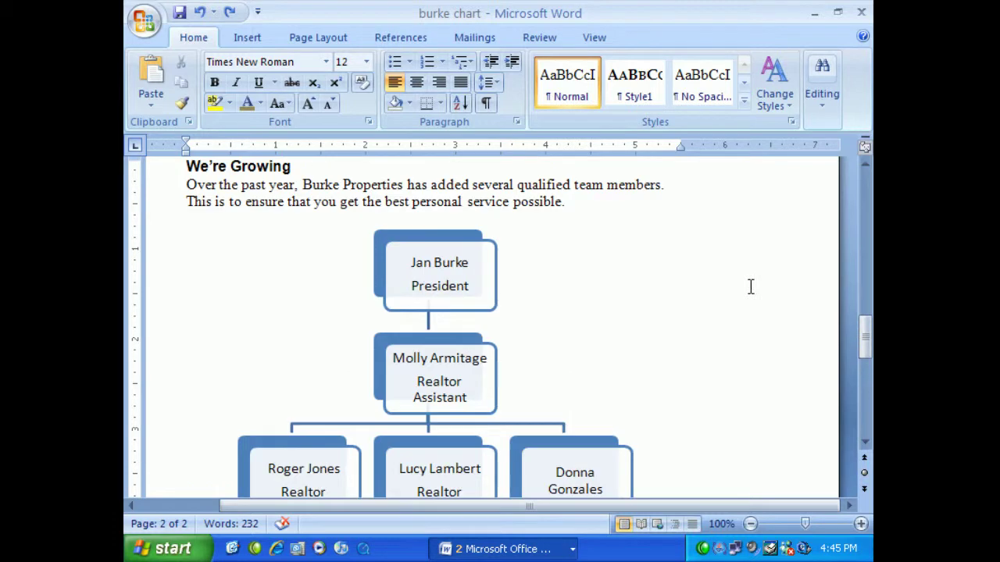
pyautogui.scroll(-1, 746, 287)
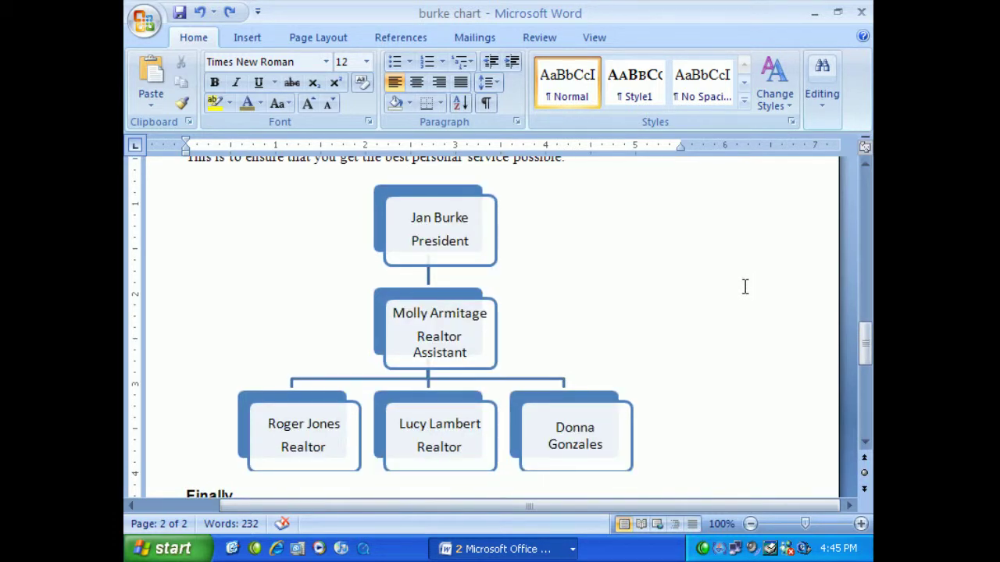